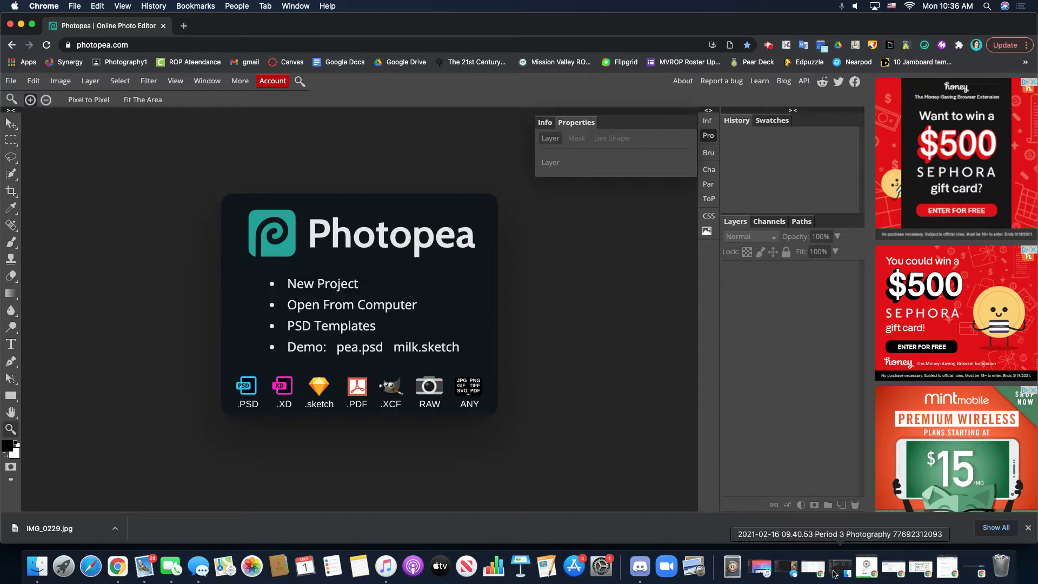
Open IMG_0229.jpg from the downloads stack in Photopea and duplicate its Background layer
{"action": "left_click", "coordinate": [731, 567]}
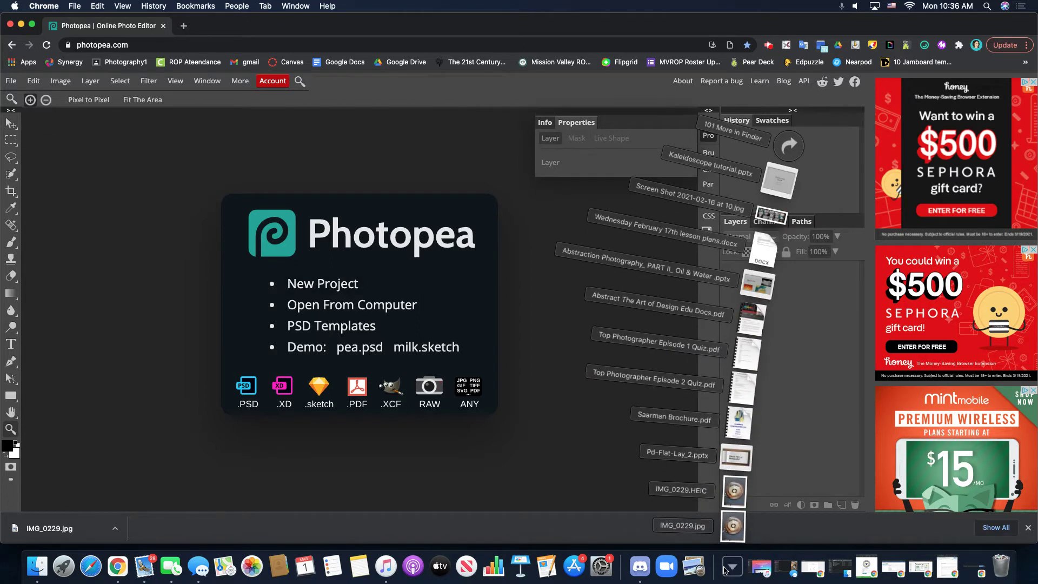
{"action": "left_click_drag", "start_coordinate": [725, 534], "coordinate": [371, 355]}
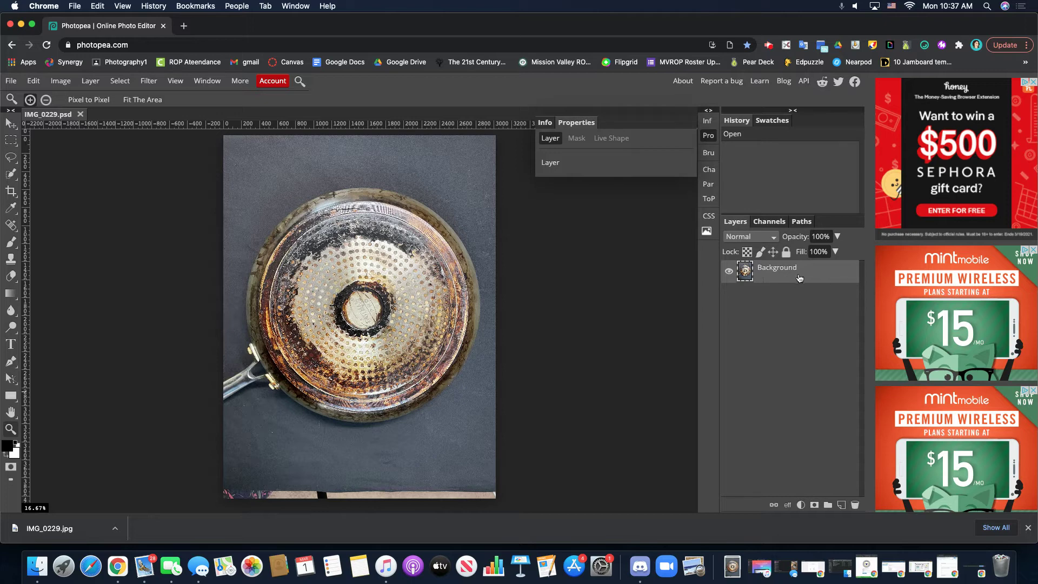
{"action": "left_click_drag", "start_coordinate": [830, 276], "coordinate": [843, 509]}
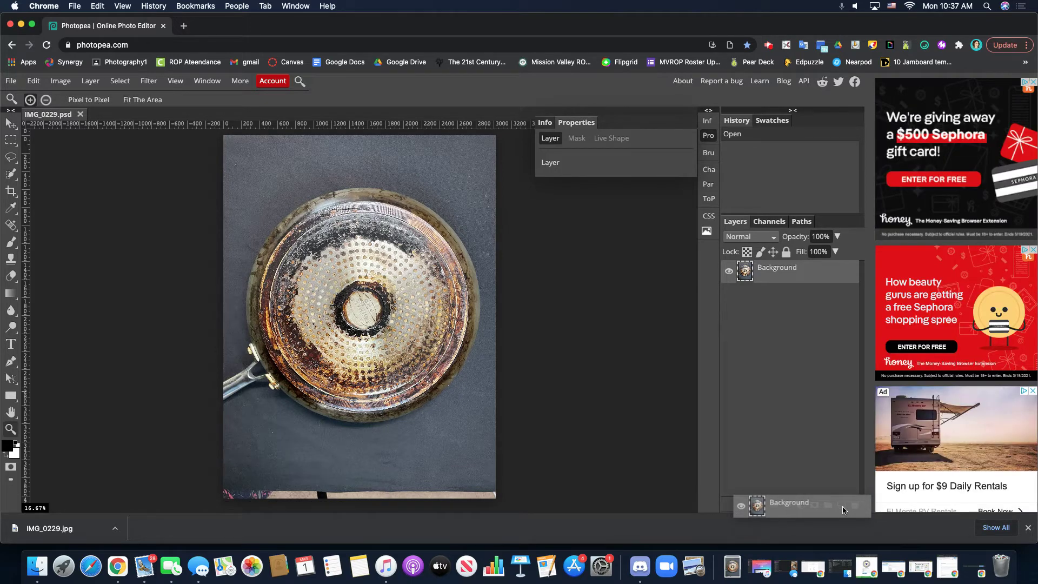
{"action": "left_click_drag", "start_coordinate": [843, 510], "coordinate": [841, 508]}
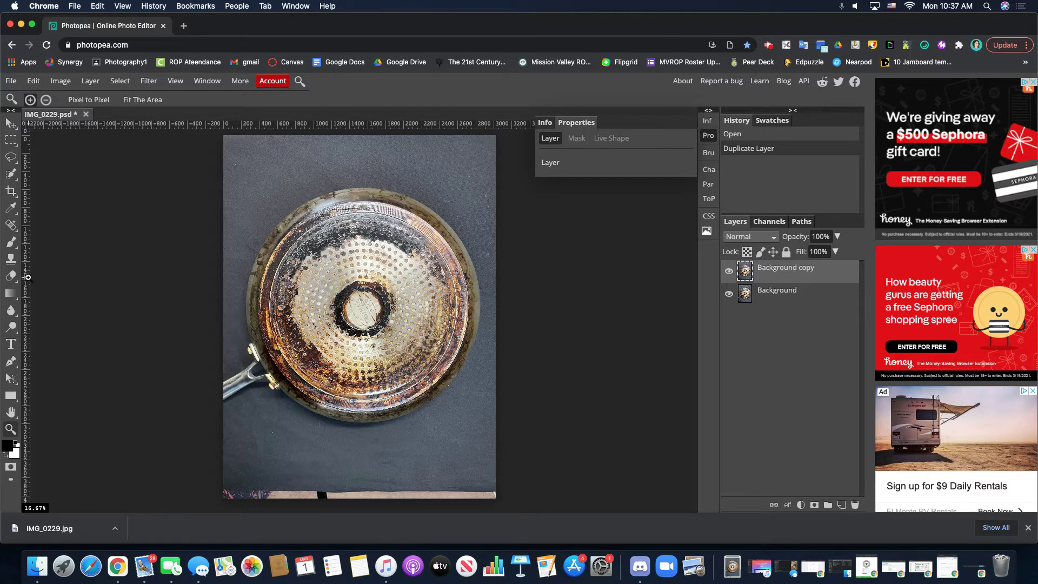
Set up the Crop tool with a Fixed Ratio of width 1 and height 1, keeping Delete Cropped Pixels enabled
{"action": "scroll", "coordinate": [24, 275], "scroll_direction": "left", "scroll_amount": 2}
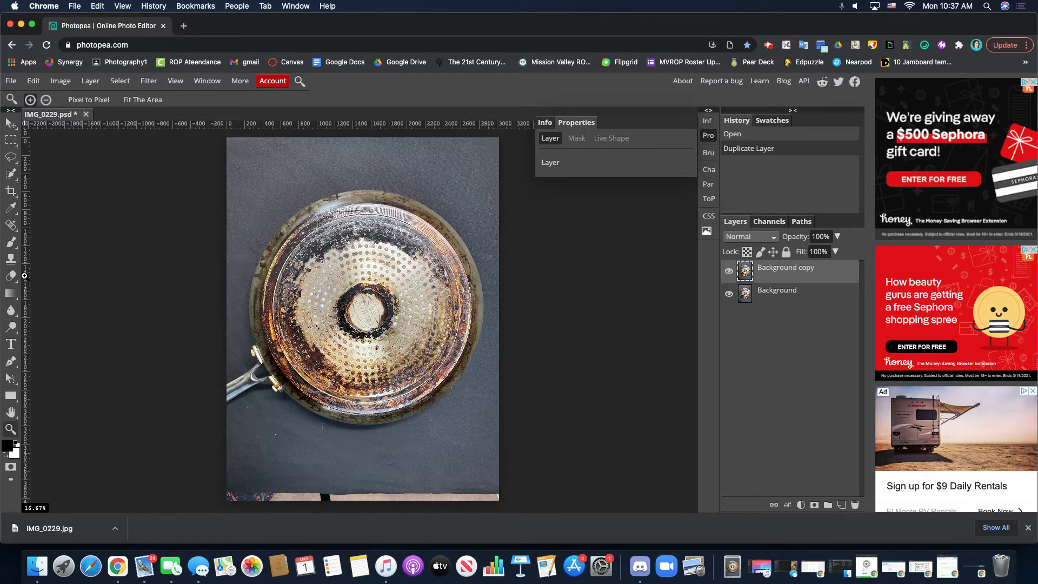
{"action": "left_click", "coordinate": [14, 193]}
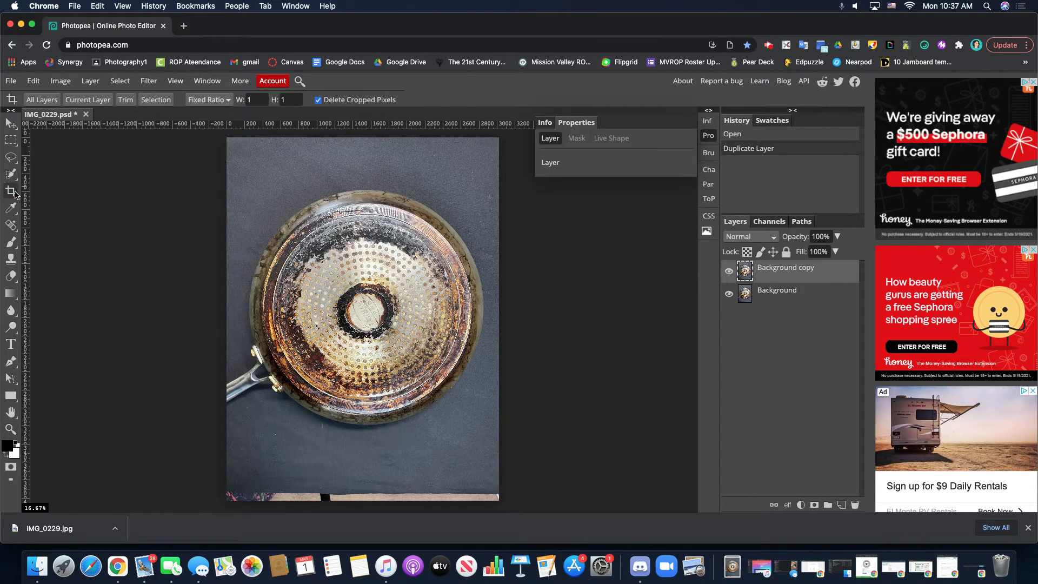
{"action": "left_click", "coordinate": [206, 101]}
{"action": "left_click", "coordinate": [210, 90]}
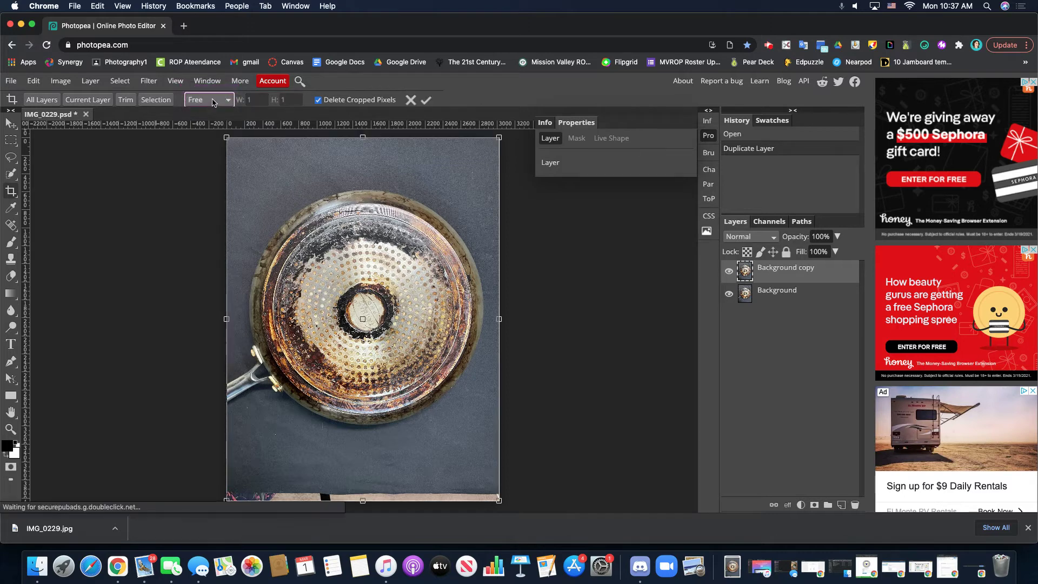
{"action": "left_click", "coordinate": [208, 99]}
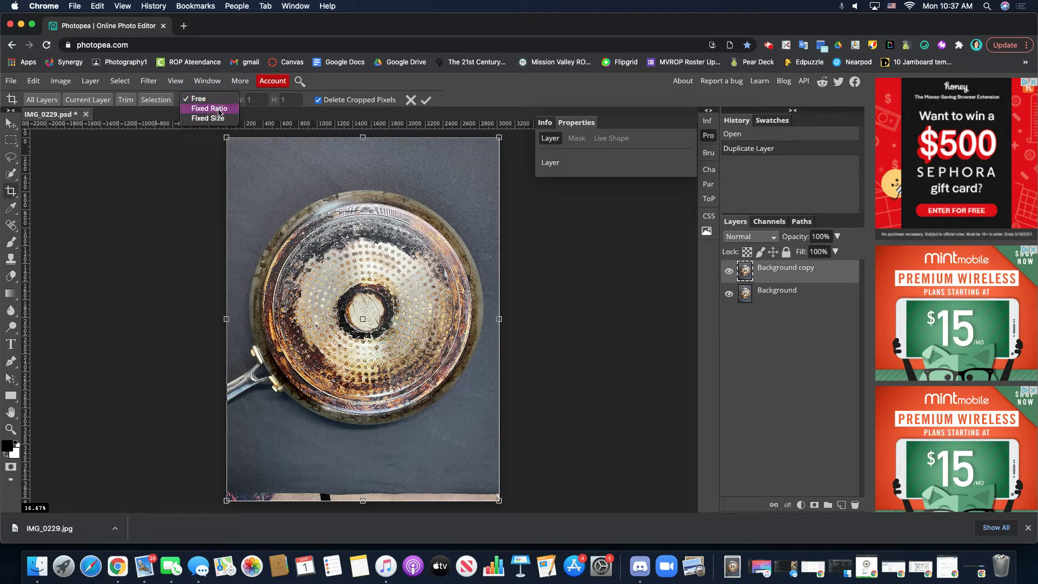
{"action": "left_click", "coordinate": [220, 108]}
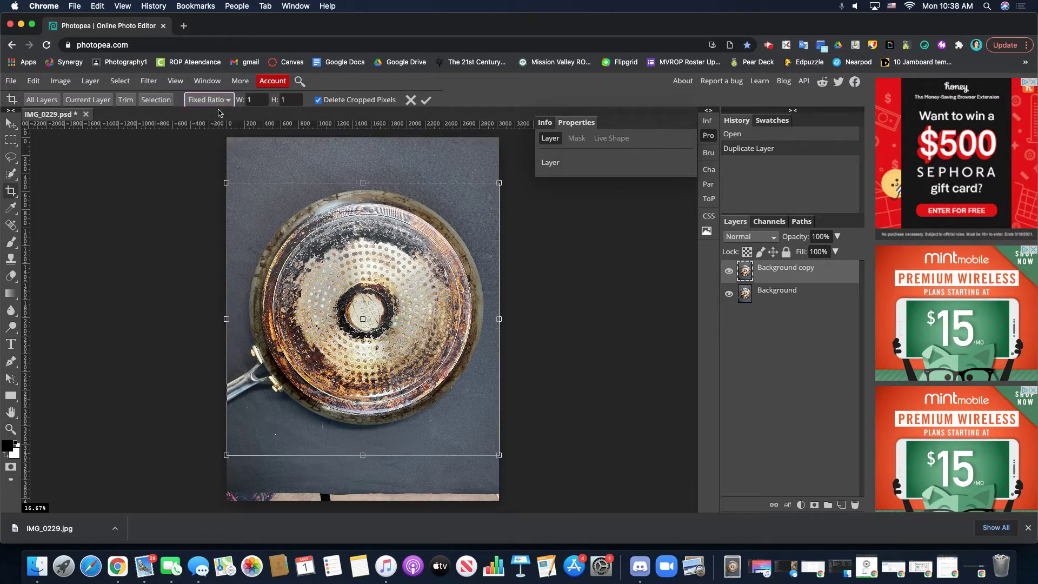
{"action": "double_click", "coordinate": [252, 100]}
{"action": "type", "text": "8"}
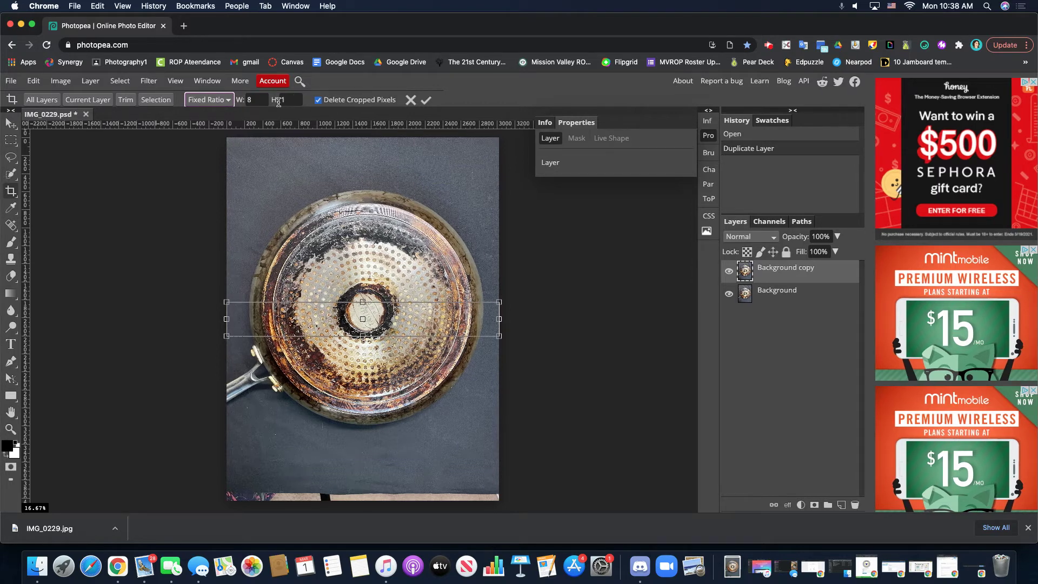
{"action": "key", "text": "BackSpace"}
{"action": "type", "text": "1"}
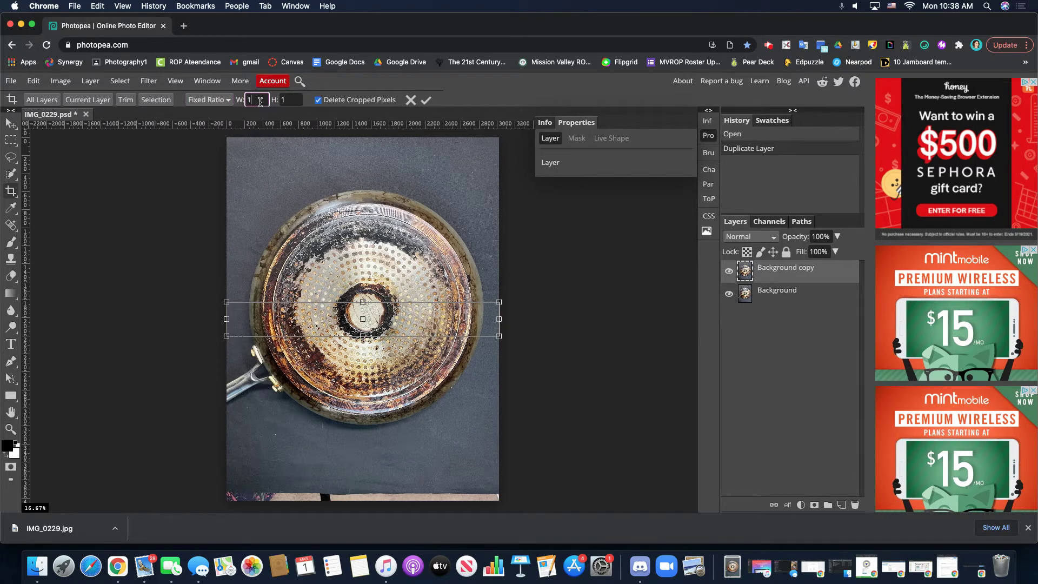
{"action": "left_click", "coordinate": [318, 101]}
{"action": "left_click", "coordinate": [318, 101]}
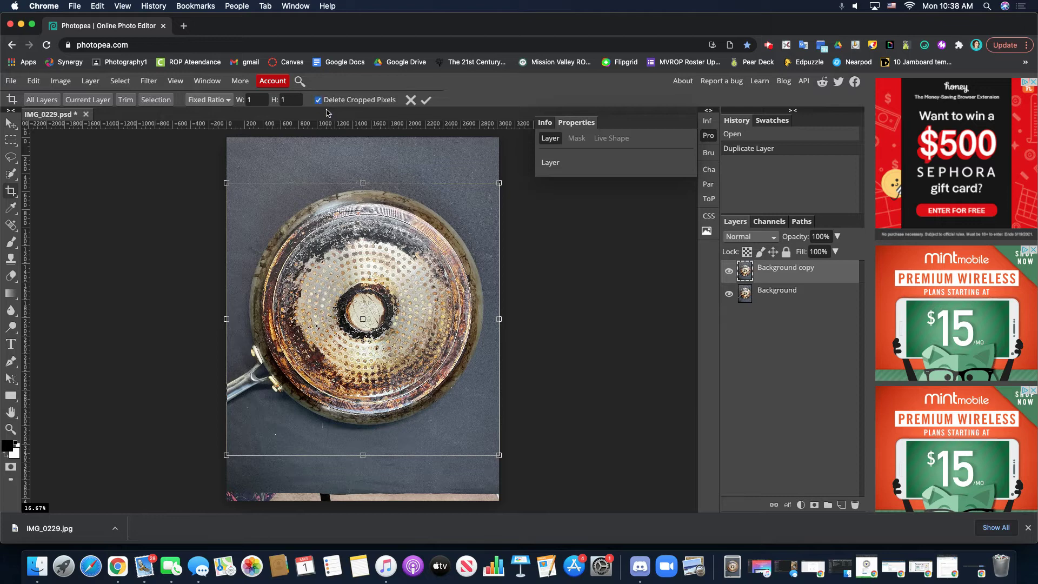
Move and slightly shrink the square crop frame so the round pan is centred in it, and apply the crop
{"action": "left_click_drag", "start_coordinate": [377, 250], "coordinate": [379, 240]}
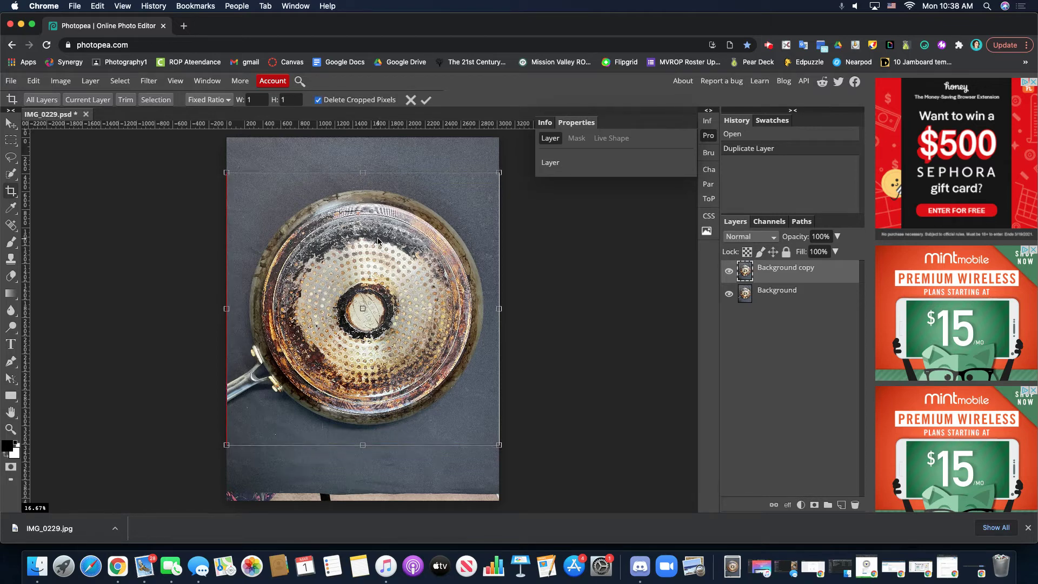
{"action": "left_click_drag", "start_coordinate": [224, 445], "coordinate": [232, 440]}
{"action": "left_click_drag", "start_coordinate": [320, 362], "coordinate": [319, 362]}
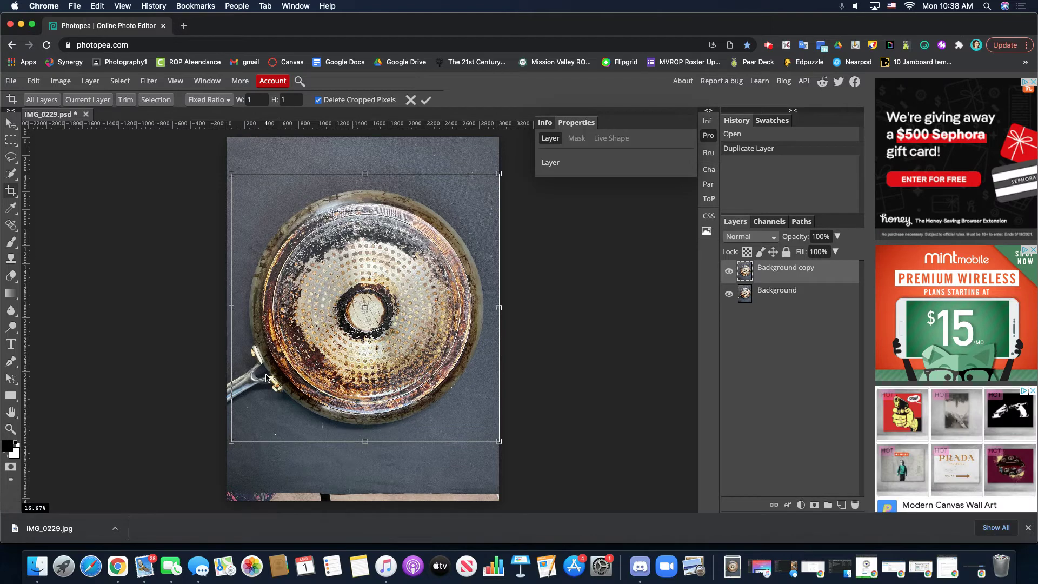
{"action": "key", "text": "Return"}
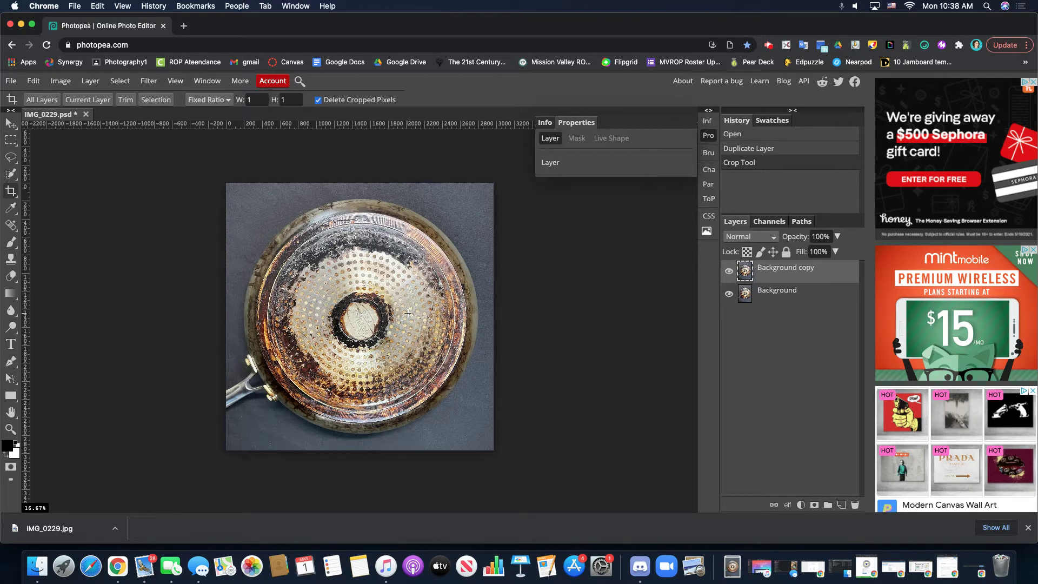
Switch from rectangular to elliptical selection with the Ellipse Select tool
{"action": "left_click", "coordinate": [7, 144]}
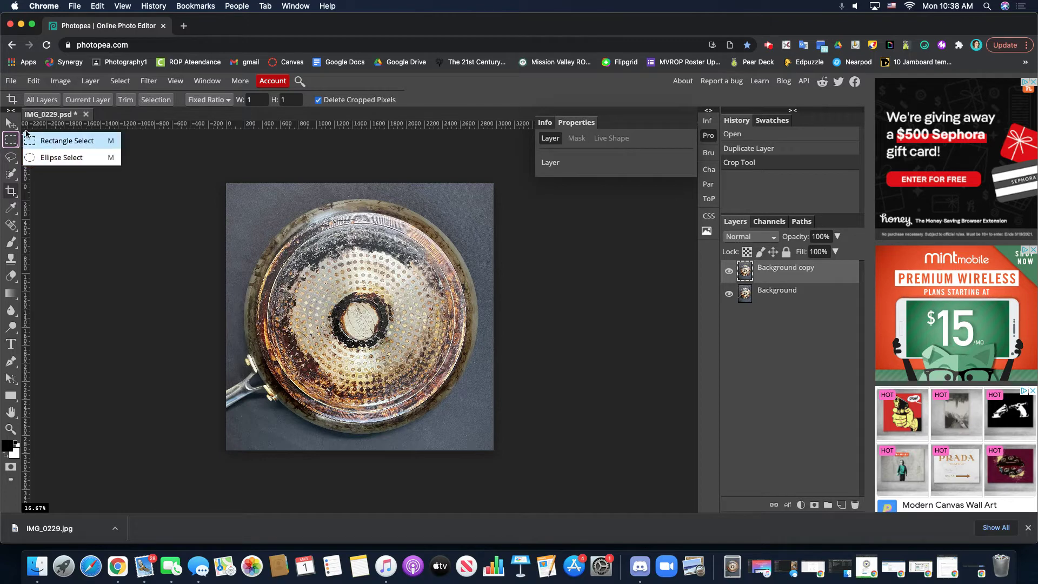
{"action": "left_click", "coordinate": [45, 158]}
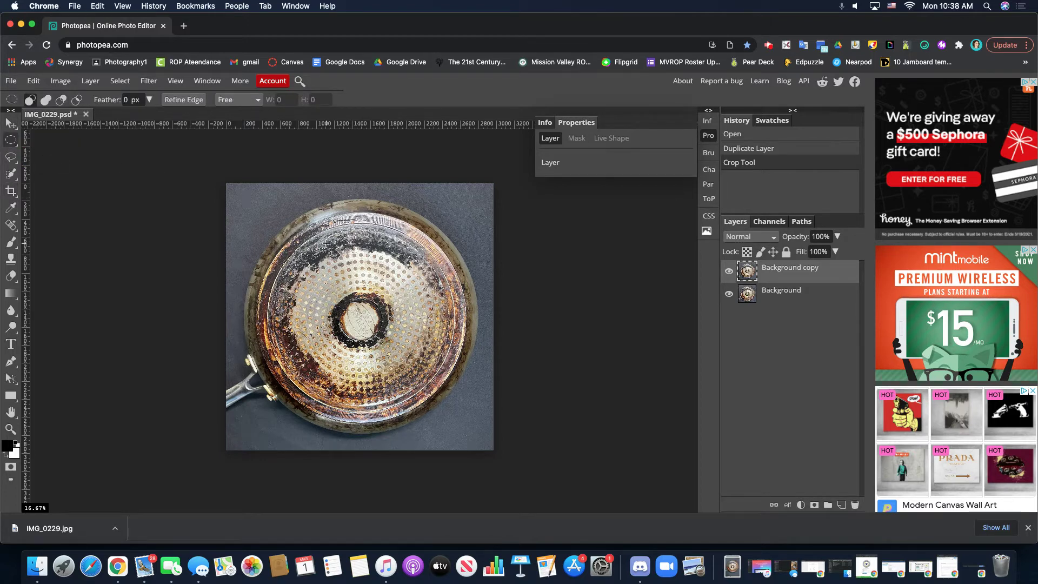
{"action": "left_click_drag", "start_coordinate": [323, 222], "coordinate": [524, 433]}
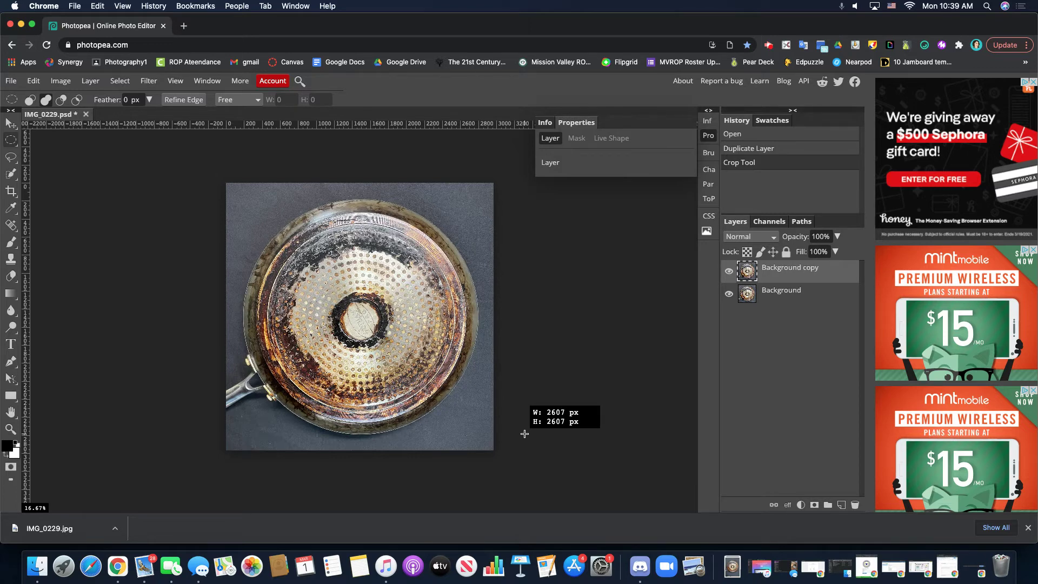
{"action": "left_click_drag", "start_coordinate": [524, 434], "coordinate": [525, 434]}
{"action": "left_click_drag", "start_coordinate": [524, 433], "coordinate": [525, 433]}
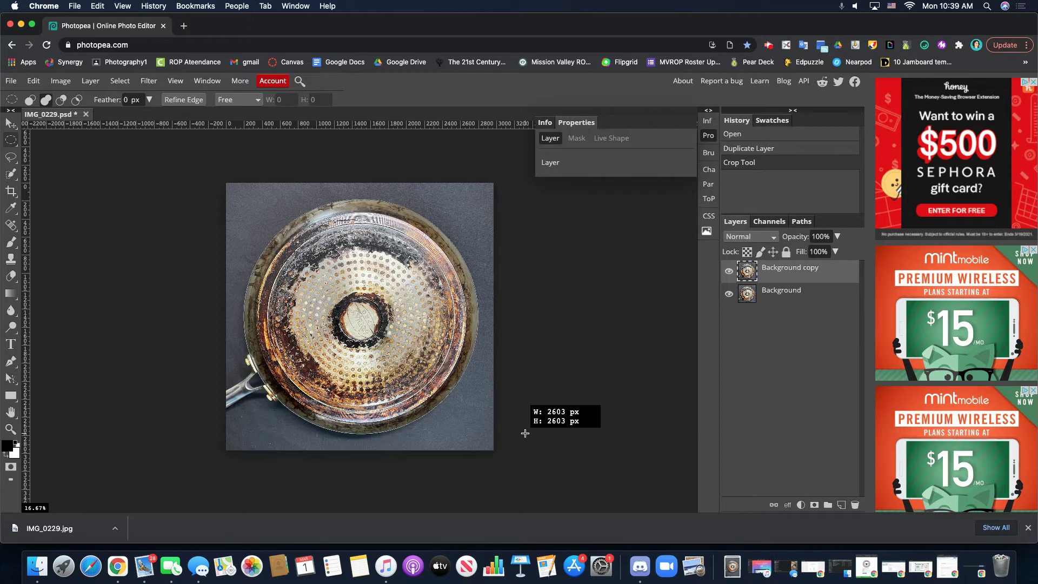
{"action": "left_click_drag", "start_coordinate": [524, 433], "coordinate": [525, 432]}
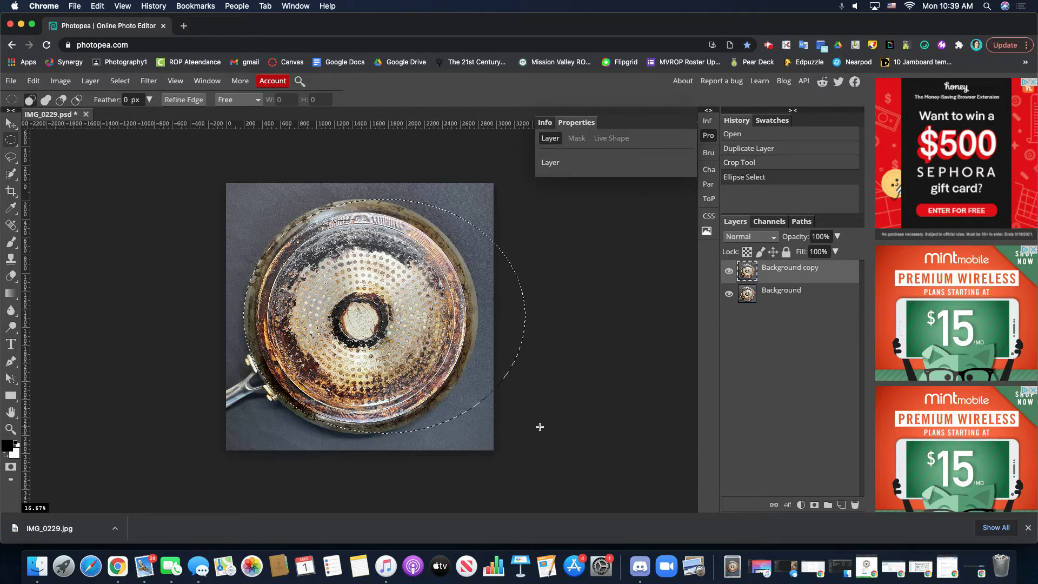
{"action": "left_click", "coordinate": [540, 429]}
Draw a perfectly circular selection about 2580 px in diameter along the pan's outer rim
{"action": "key", "text": "shift"}
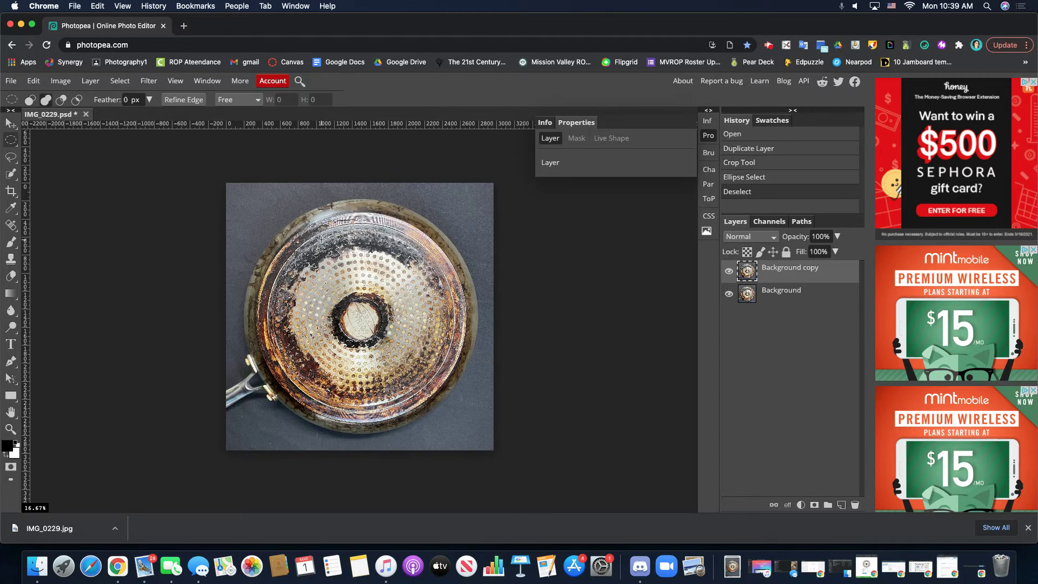
{"action": "left_click_drag", "start_coordinate": [319, 236], "coordinate": [478, 488]}
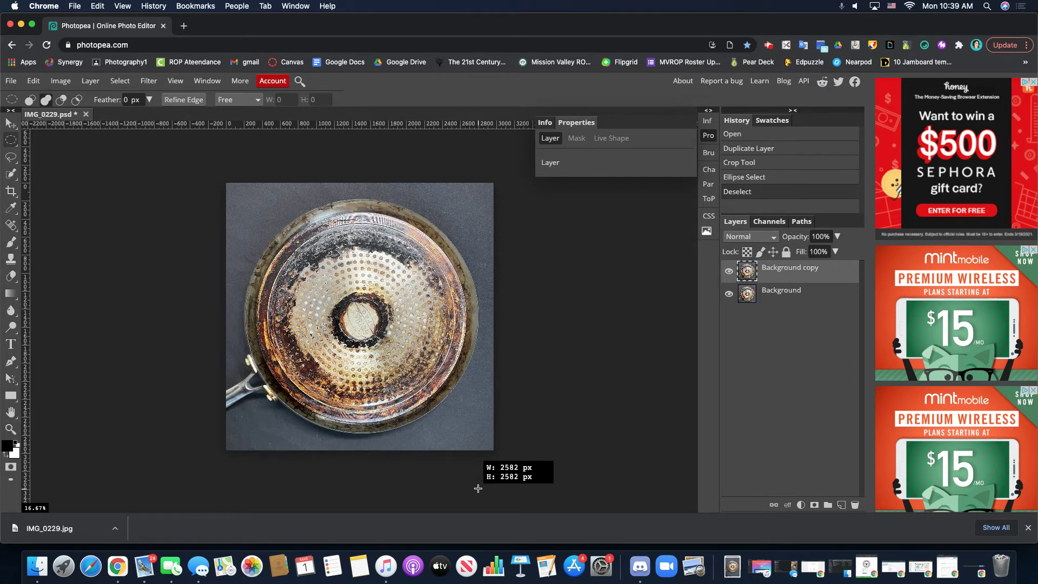
{"action": "left_click_drag", "start_coordinate": [477, 488], "coordinate": [477, 488]}
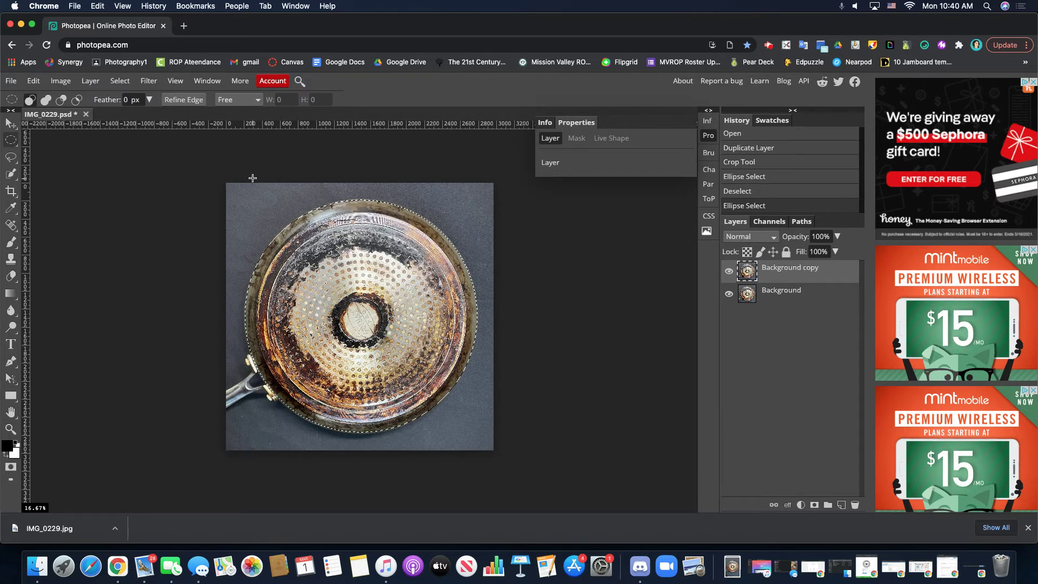
Invert the circular selection so it covers the background around the pan
{"action": "left_click", "coordinate": [115, 82]}
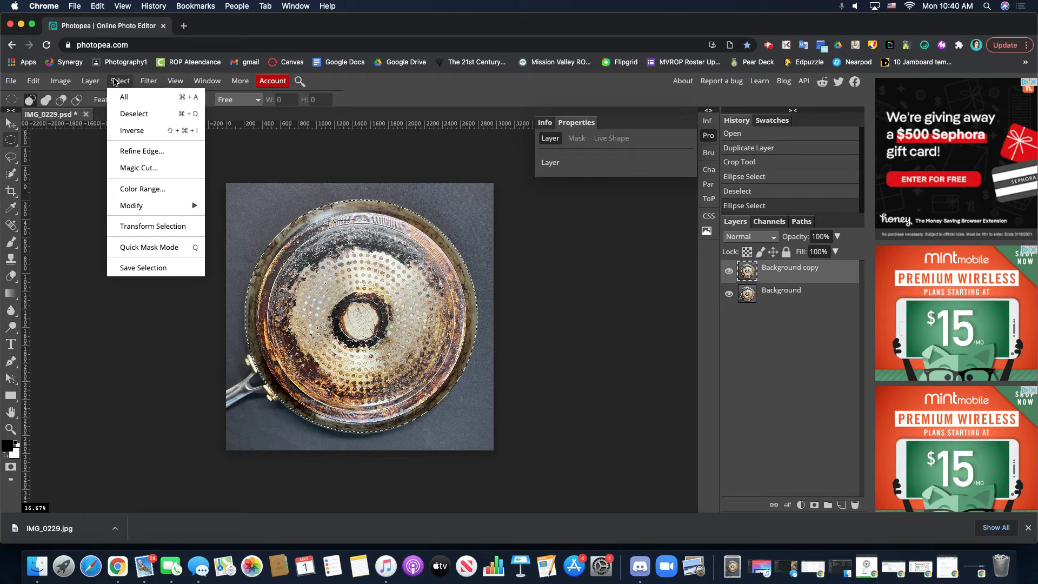
{"action": "mouse_move", "coordinate": [86, 79]}
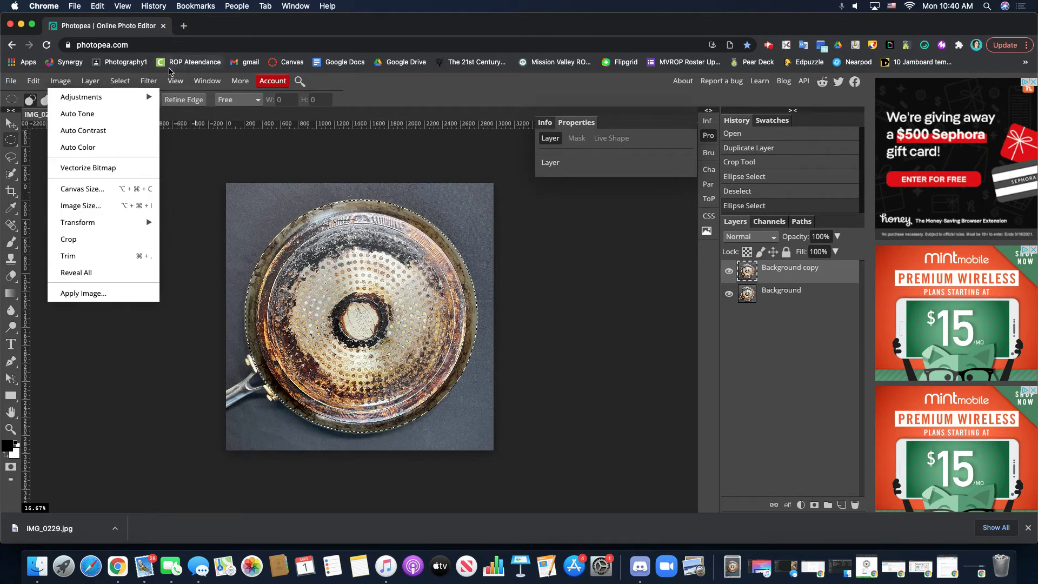
{"action": "mouse_move", "coordinate": [180, 80]}
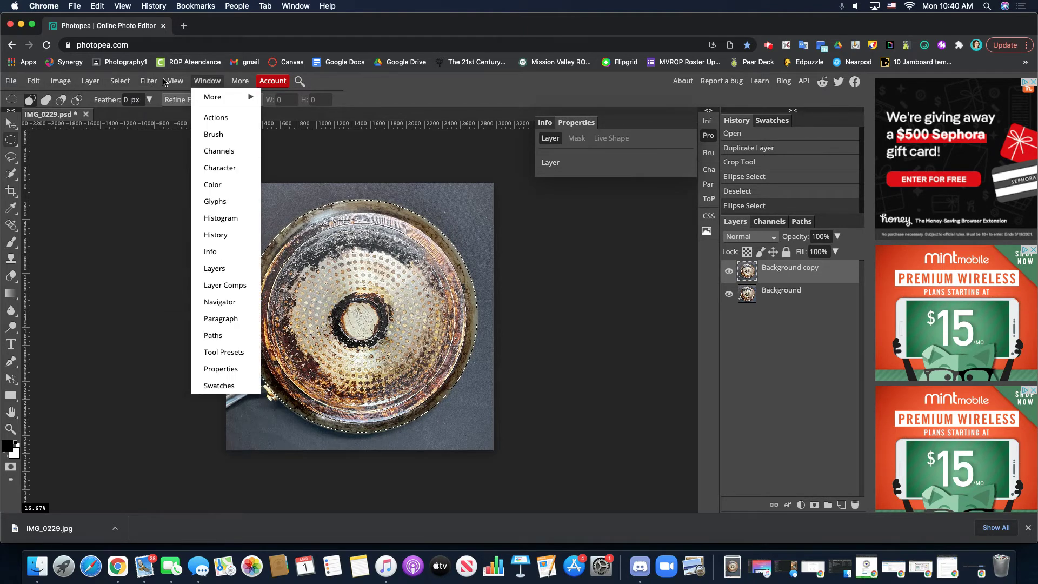
{"action": "mouse_move", "coordinate": [36, 81]}
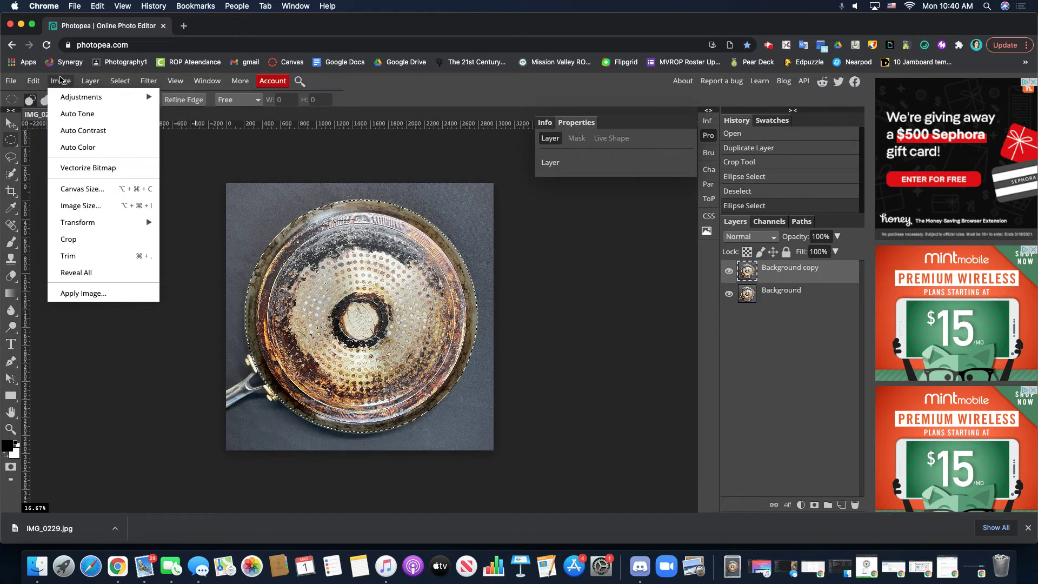
{"action": "mouse_move", "coordinate": [130, 81]}
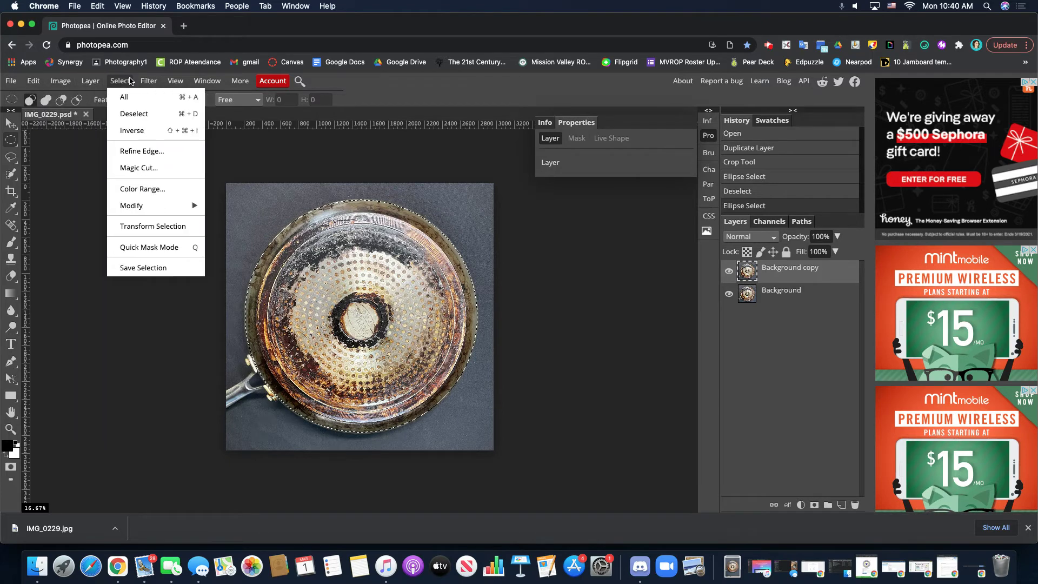
{"action": "left_click", "coordinate": [157, 132]}
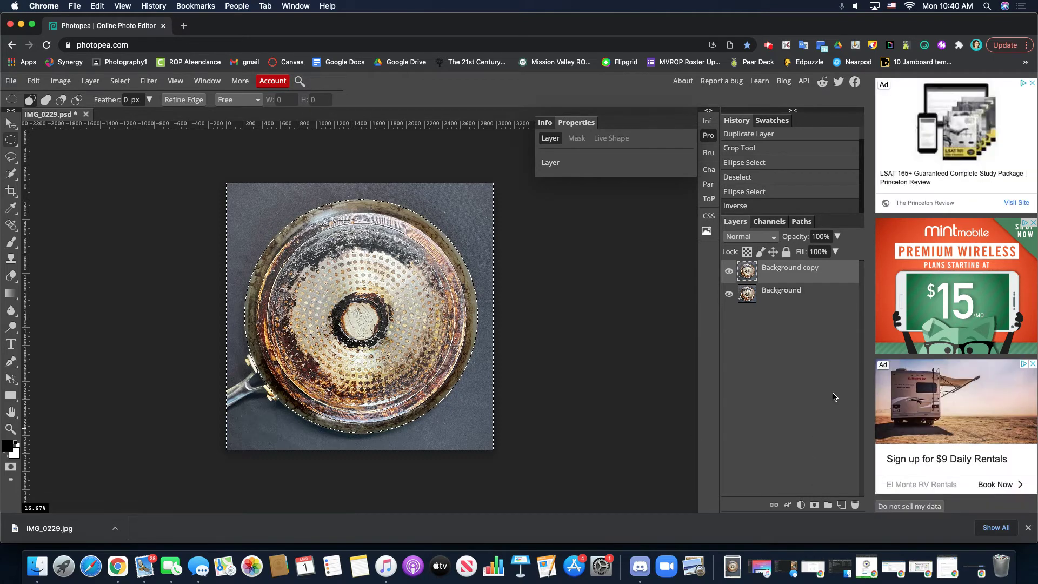
Blacken the selected background with an Exposure adjustment layer set to -18.2, and deselect
{"action": "left_click", "coordinate": [799, 505]}
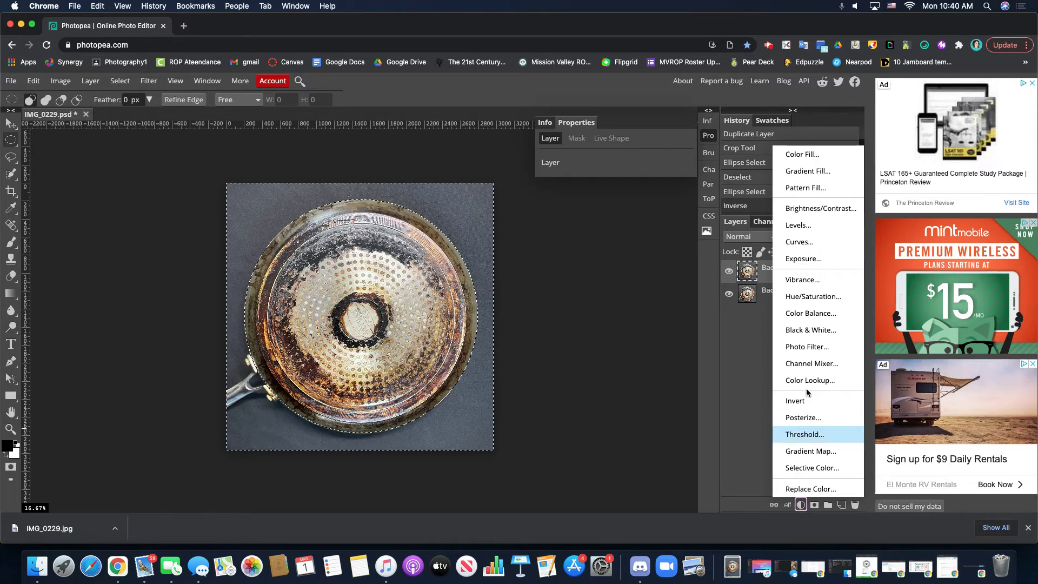
{"action": "left_click", "coordinate": [810, 262]}
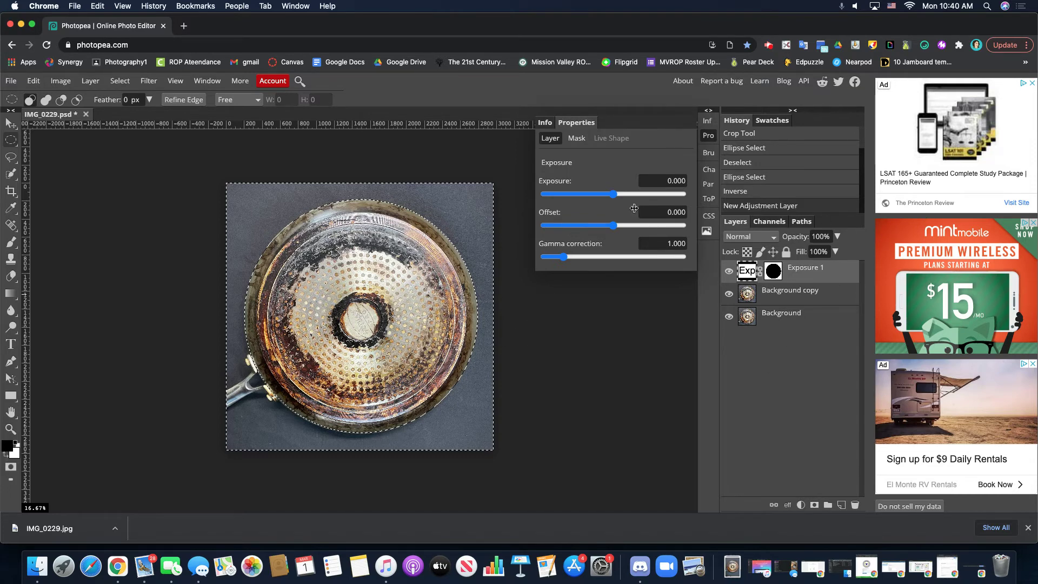
{"action": "left_click_drag", "start_coordinate": [610, 192], "coordinate": [547, 195]}
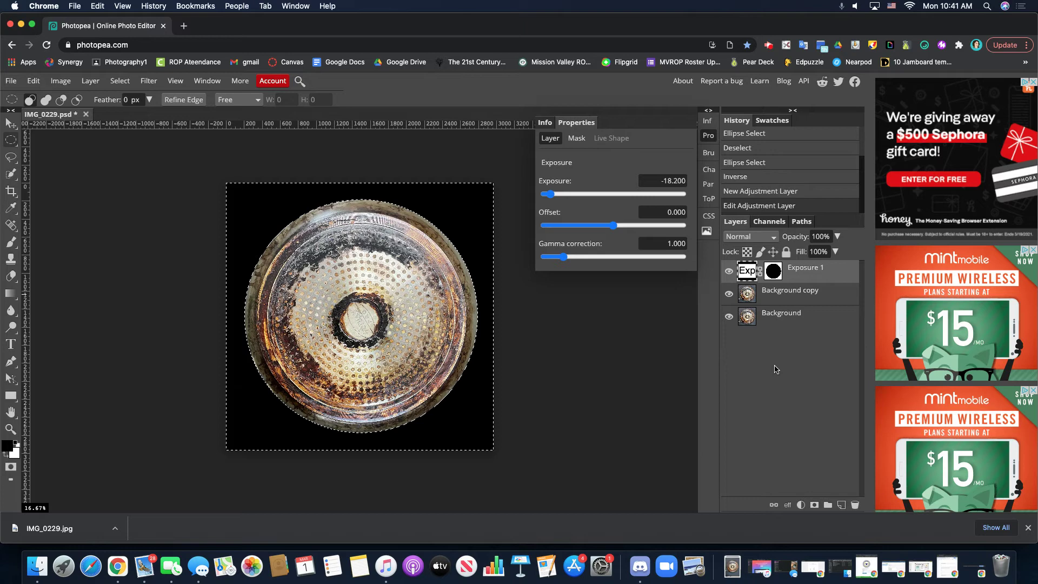
{"action": "key", "text": "super+d"}
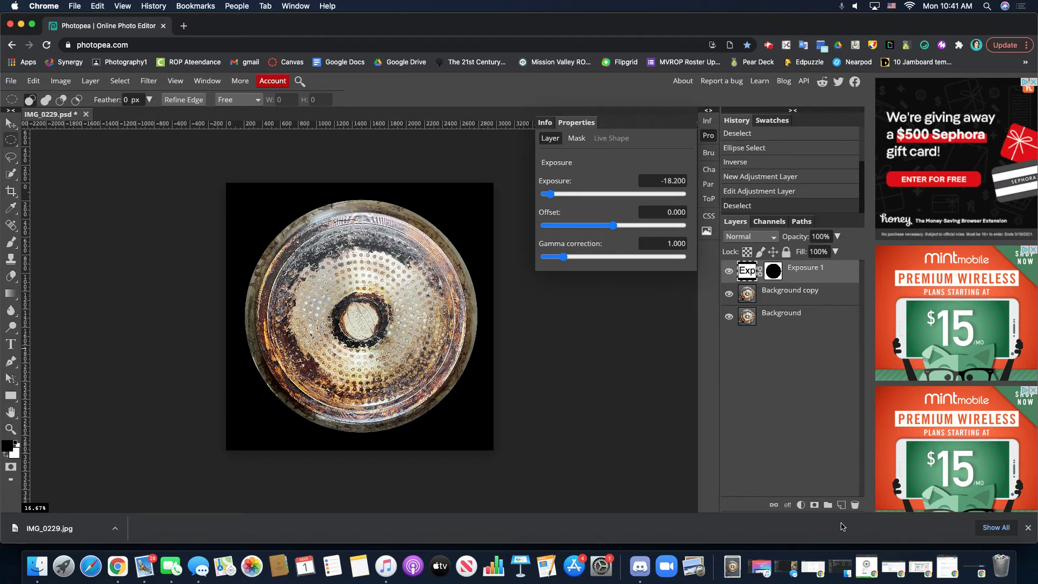
Add a Hue/Saturation adjustment layer on top and set its hue to -180
{"action": "left_click", "coordinate": [800, 504]}
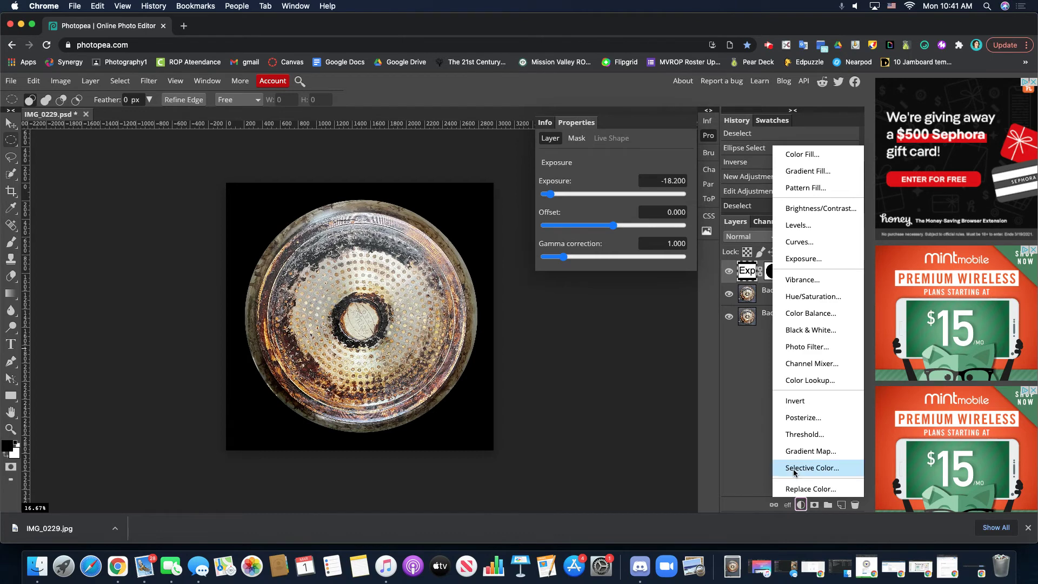
{"action": "left_click", "coordinate": [822, 296]}
{"action": "left_click_drag", "start_coordinate": [619, 211], "coordinate": [533, 218]}
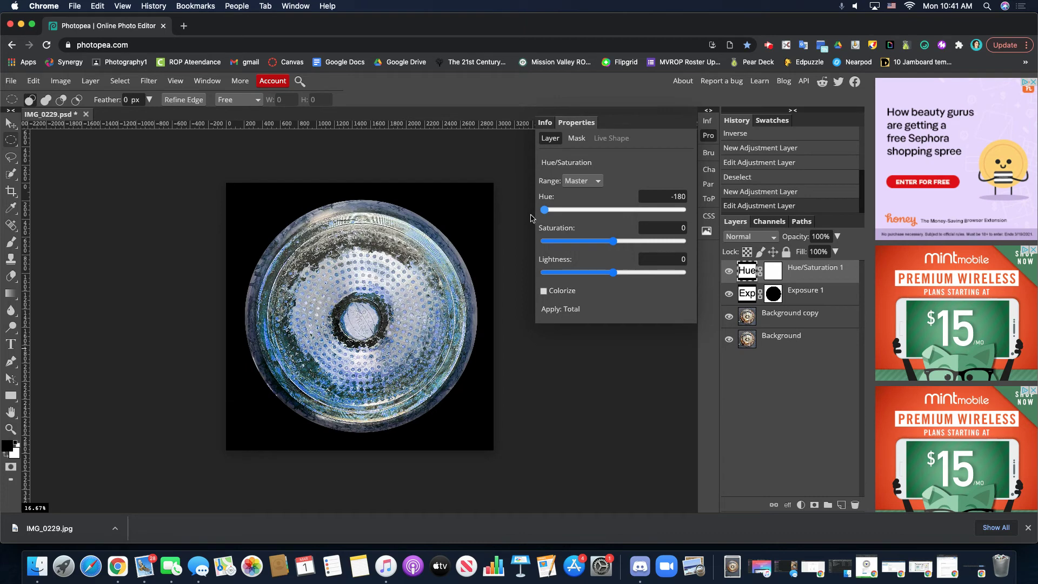
Set the Hue/Saturation adjustment layer's saturation to 45 and its lightness to 0
{"action": "left_click_drag", "start_coordinate": [615, 241], "coordinate": [604, 278]}
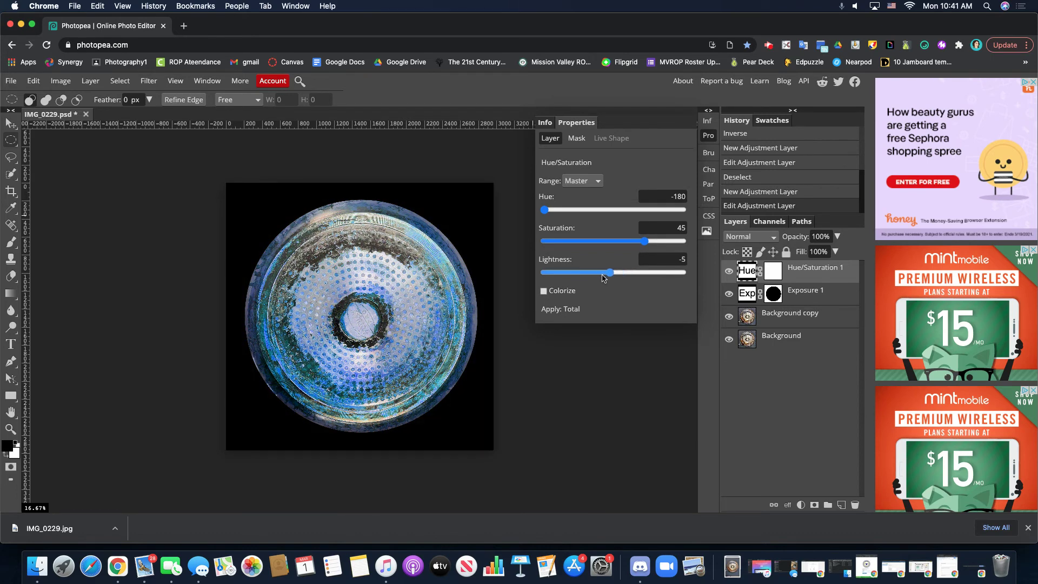
{"action": "left_click", "coordinate": [682, 258]}
{"action": "key", "text": "BackSpace"}
{"action": "left_click", "coordinate": [682, 258]}
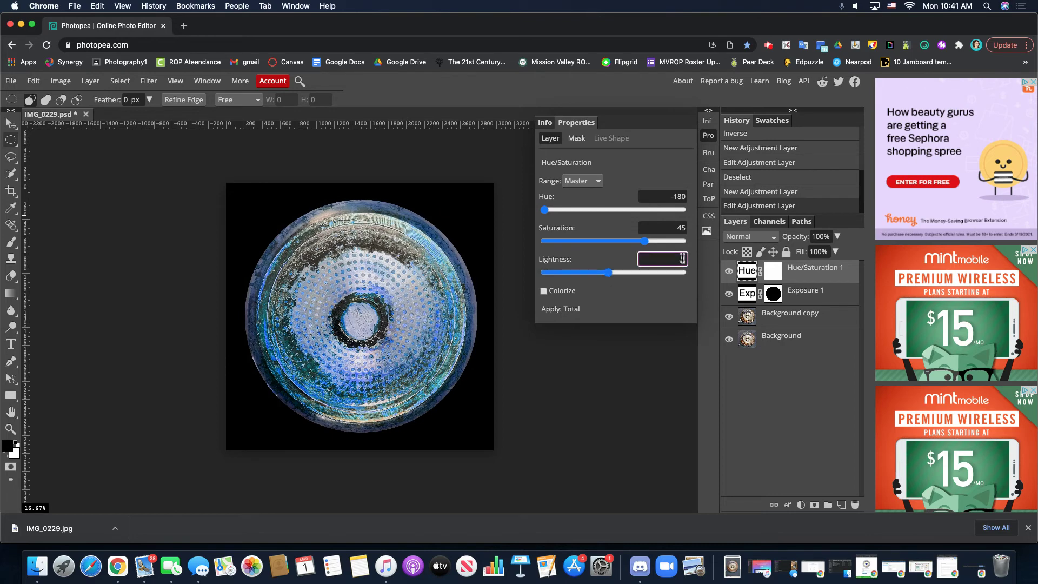
{"action": "type", "text": "-0"}
{"action": "key", "text": "Return"}
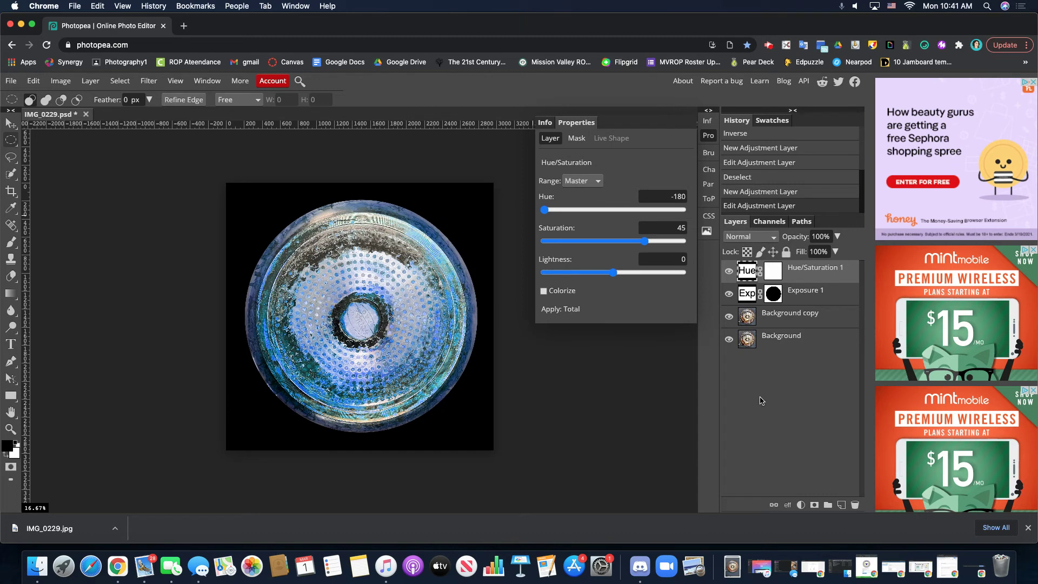
Add a Vibrance adjustment layer on top with vibrance and saturation both set to 25
{"action": "left_click", "coordinate": [801, 504]}
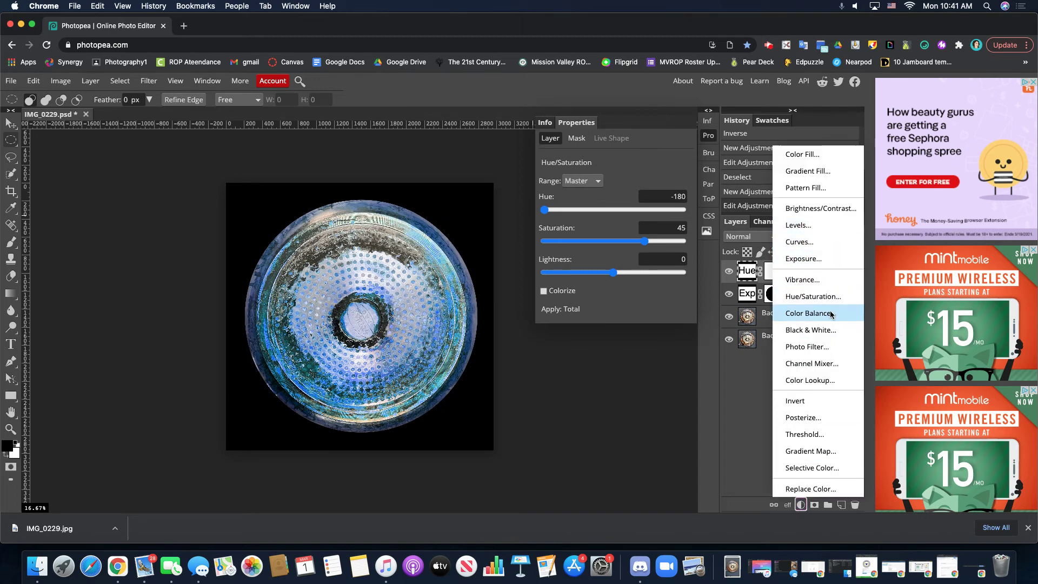
{"action": "left_click", "coordinate": [751, 236]}
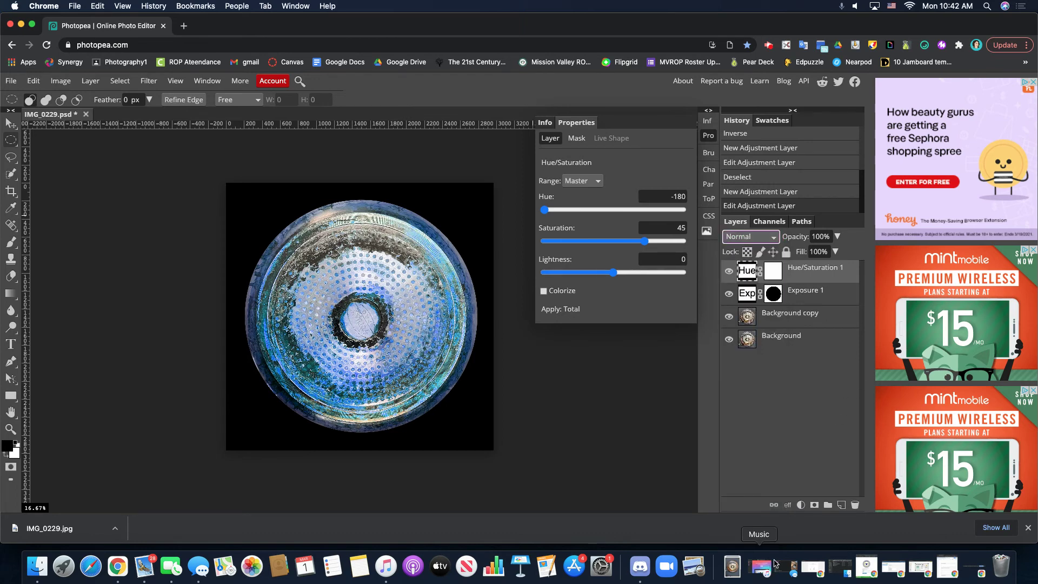
{"action": "left_click", "coordinate": [799, 505]}
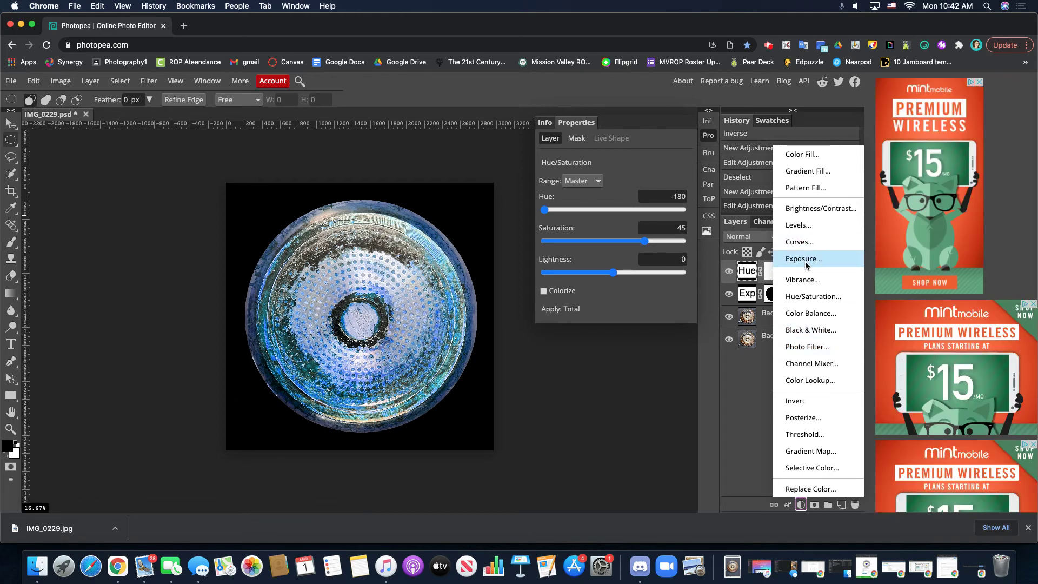
{"action": "left_click", "coordinate": [804, 279]}
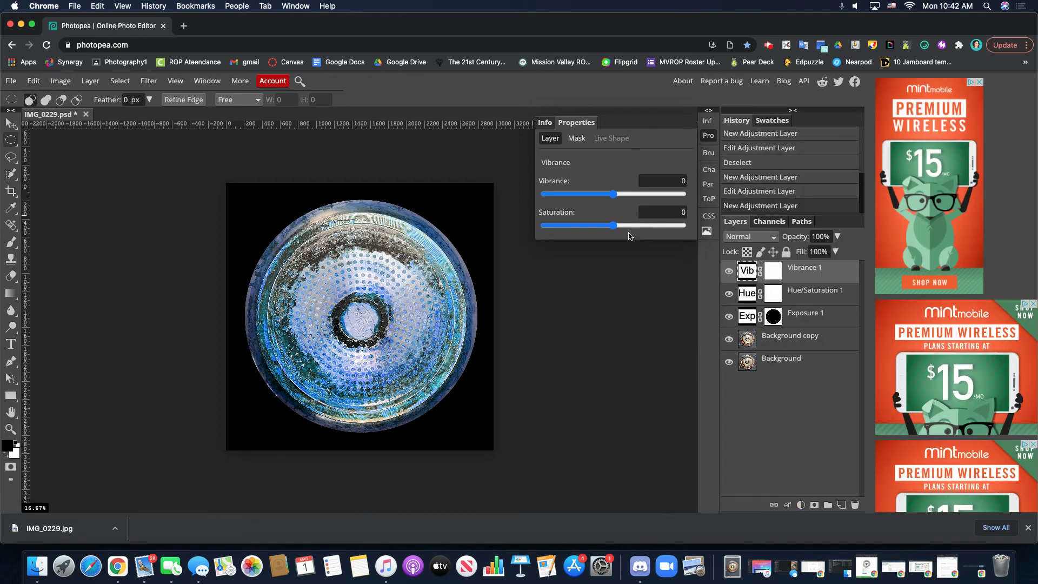
{"action": "left_click_drag", "start_coordinate": [619, 196], "coordinate": [613, 235]}
{"action": "left_click_drag", "start_coordinate": [611, 194], "coordinate": [630, 226]}
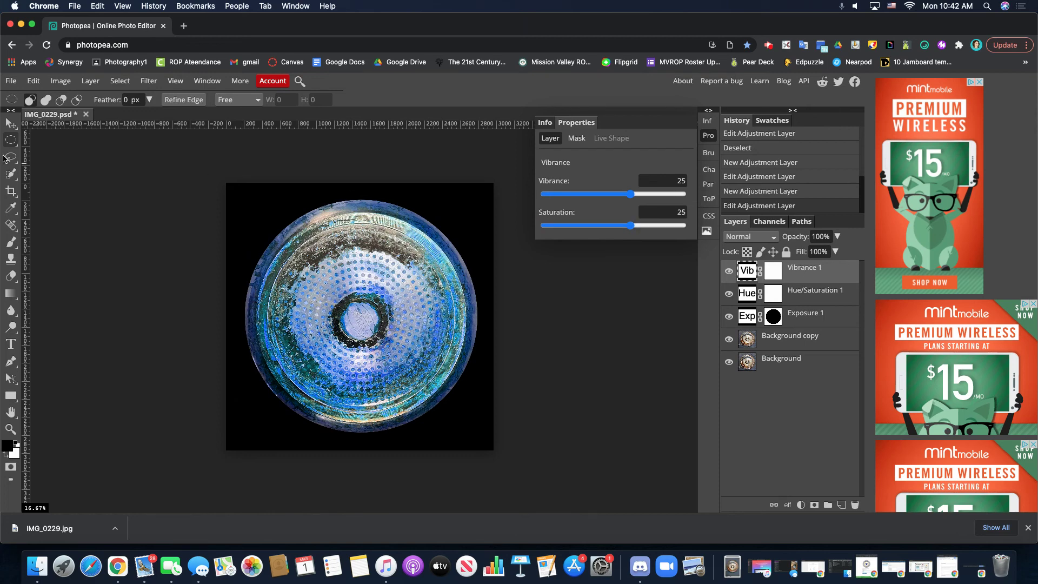
Export the finished image as a JPG of 2970 by 2970 px at 70% quality
{"action": "left_click", "coordinate": [10, 81]}
{"action": "mouse_move", "coordinate": [54, 239]}
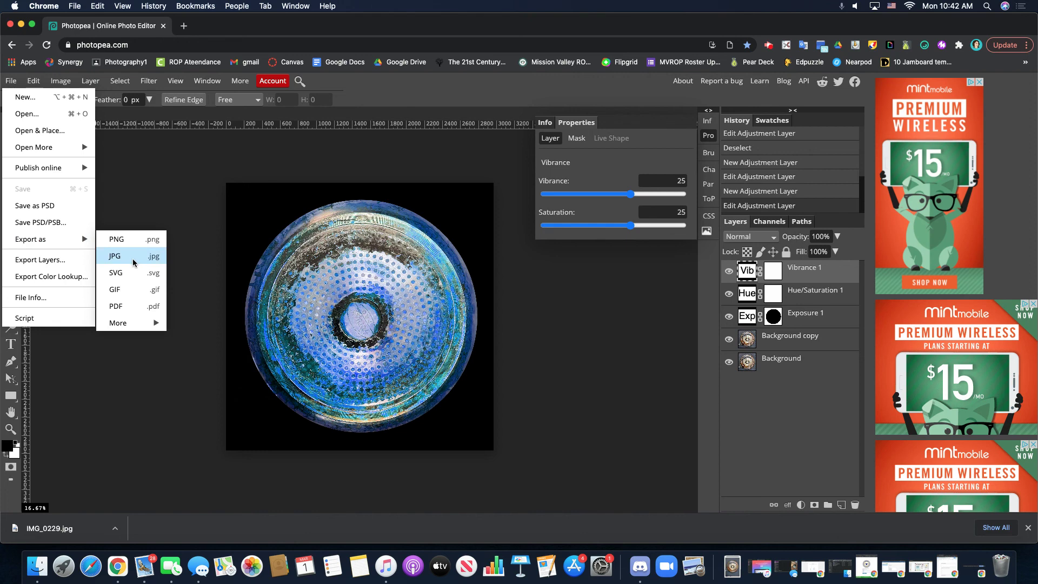
{"action": "left_click", "coordinate": [116, 256]}
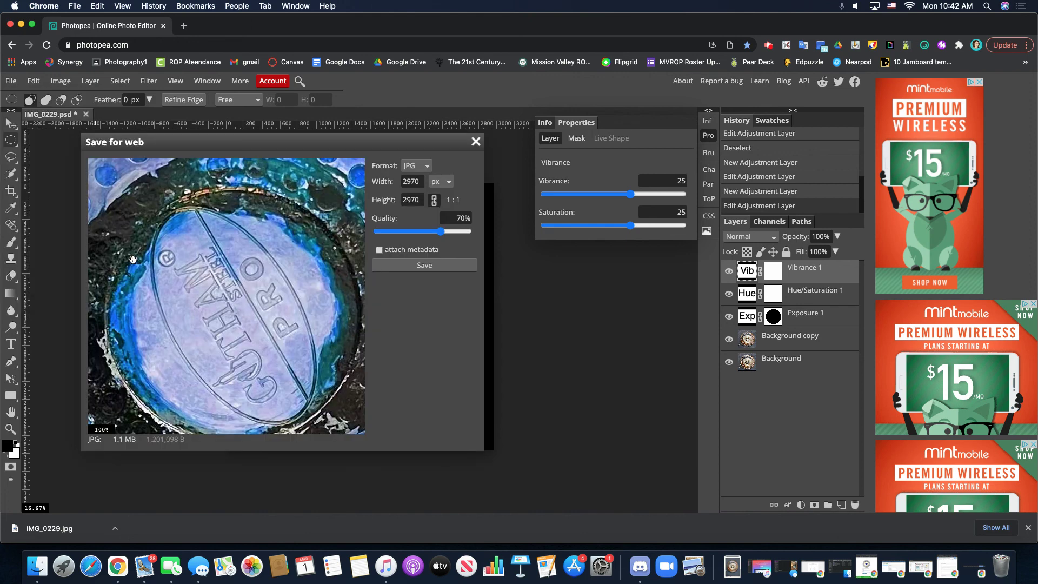
{"action": "left_click", "coordinate": [404, 266]}
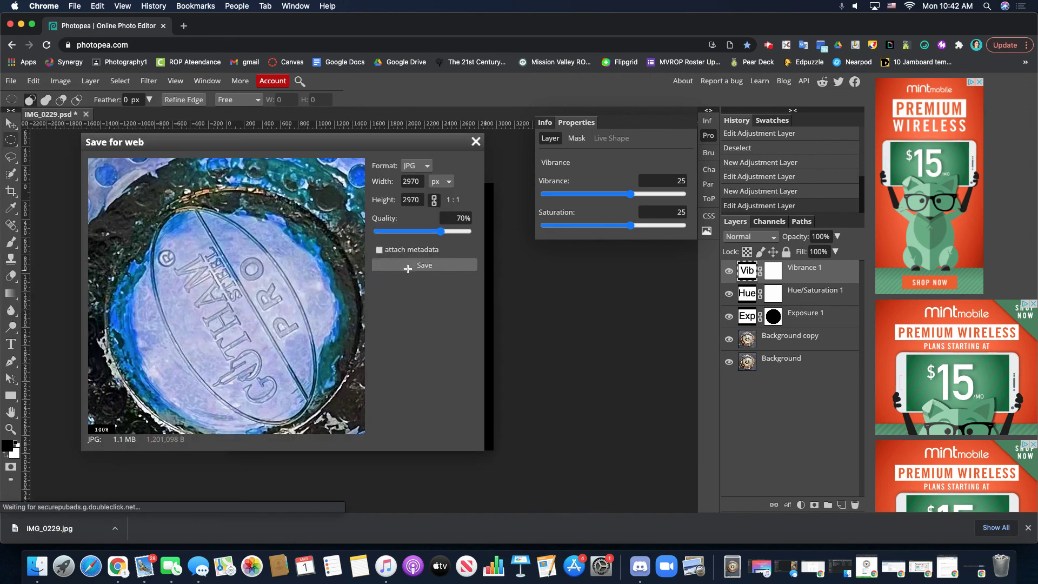